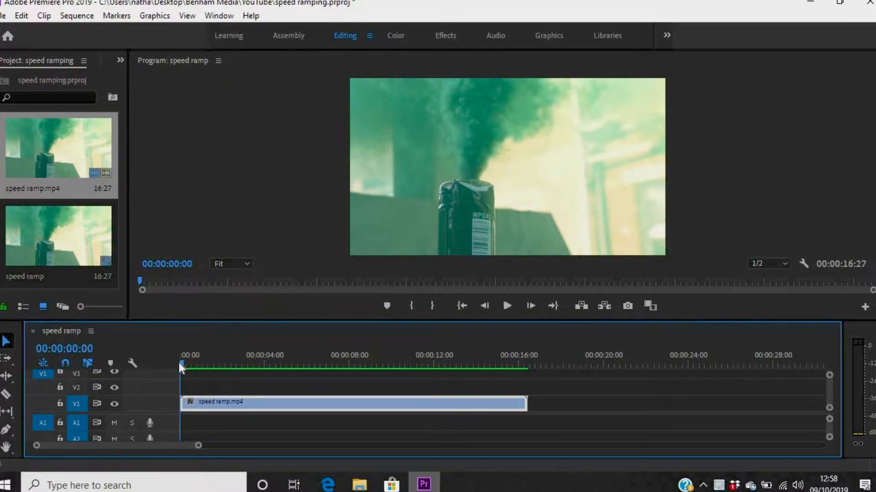
pyautogui.moveTo(179, 363)
pyautogui.mouseDown()
pyautogui.moveTo(287, 361)
pyautogui.moveTo(178, 364)
pyautogui.mouseUp()
pyautogui.rightClick(277, 401)
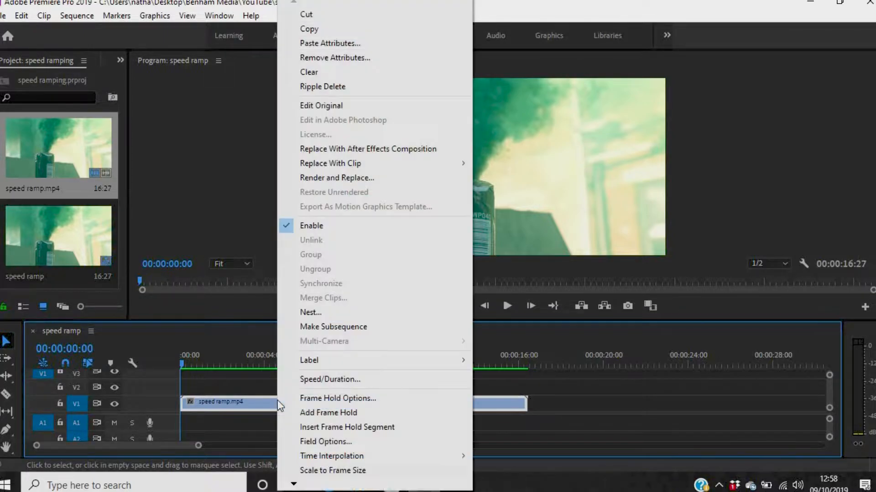
pyautogui.click(334, 381)
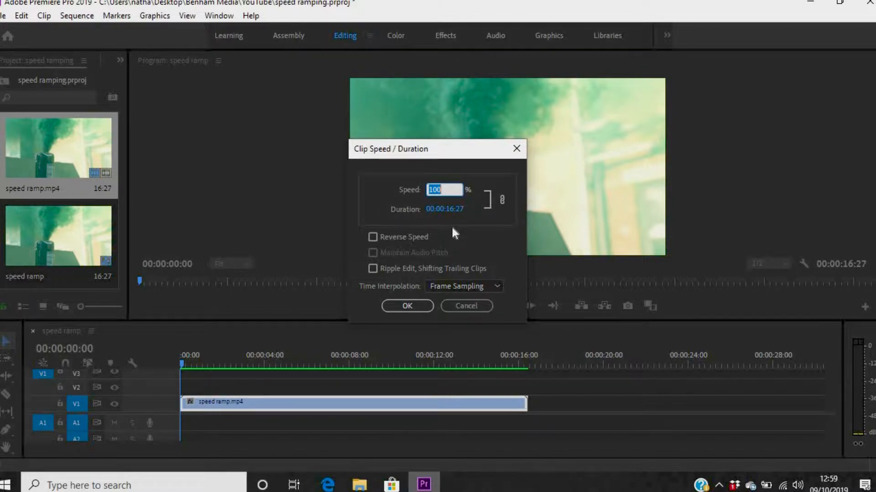
pyautogui.click(473, 305)
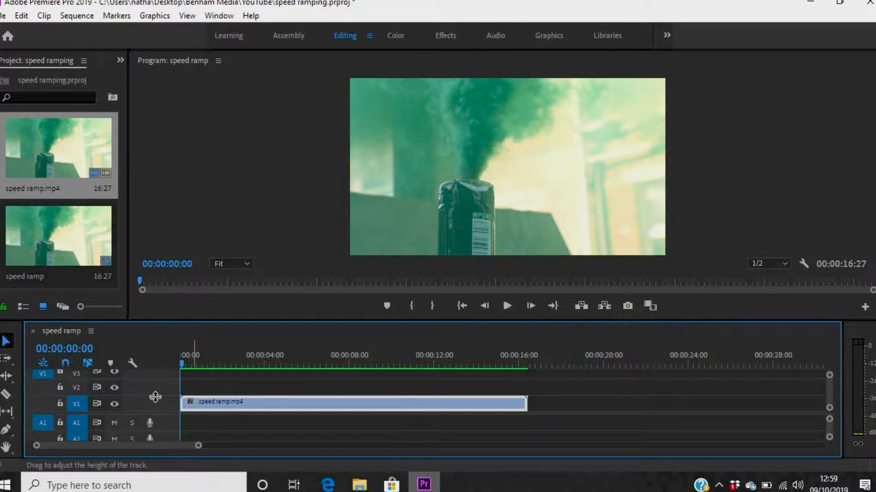
# Step: Enlarge the timeline and track V1, and show the Time Remapping Speed keyframes on the speed ramp.mp4 clip
pyautogui.moveTo(155, 360); pyautogui.dragTo(155, 357)
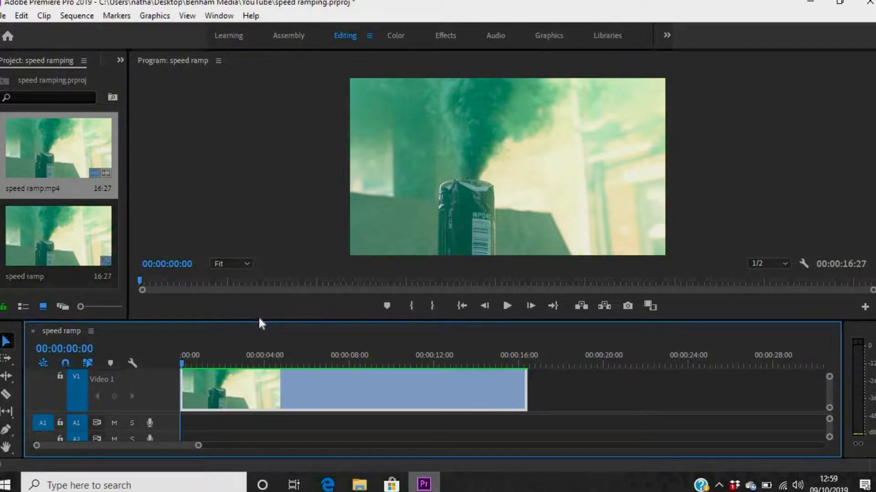
pyautogui.moveTo(260, 295); pyautogui.dragTo(259, 241)
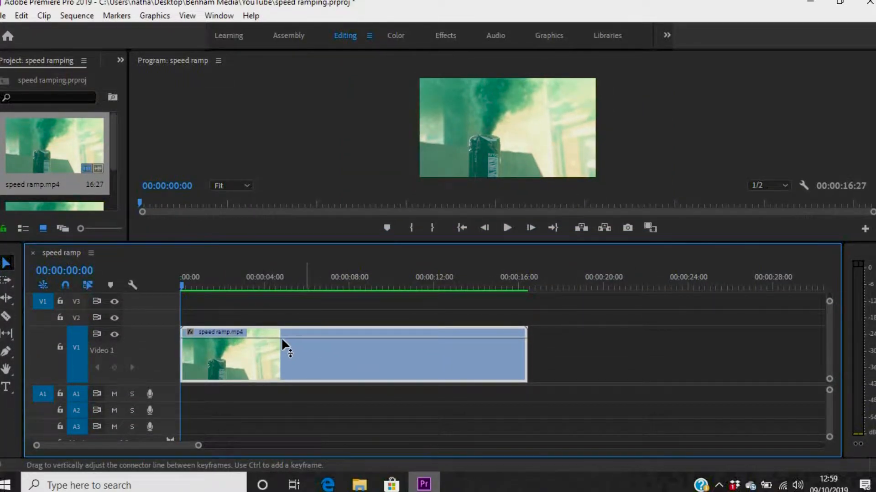
pyautogui.rightClick(357, 354)
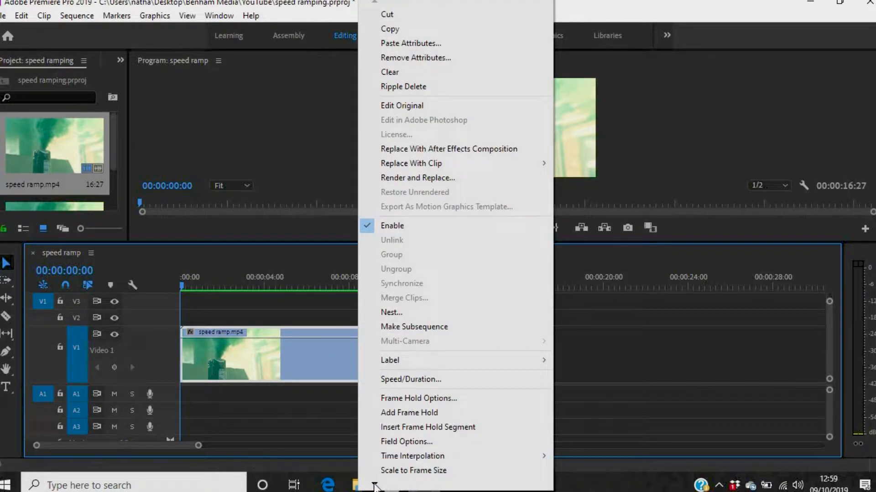
pyautogui.moveTo(374, 486)
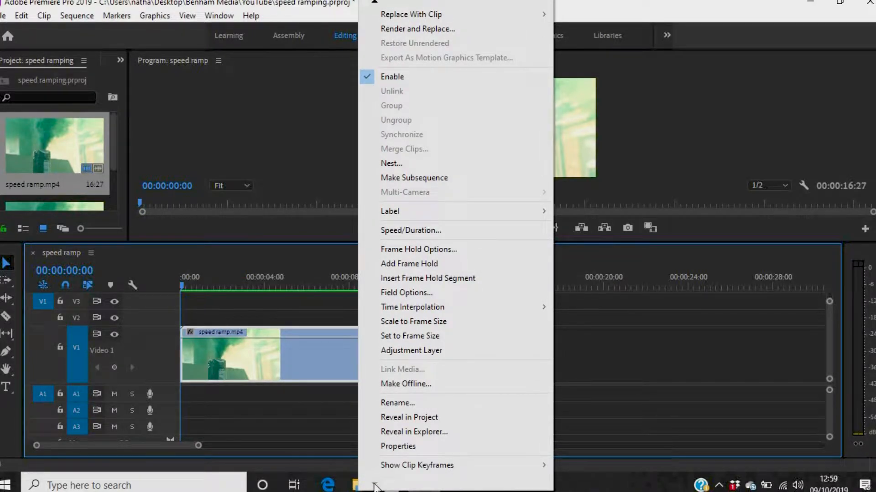
pyautogui.moveTo(450, 470)
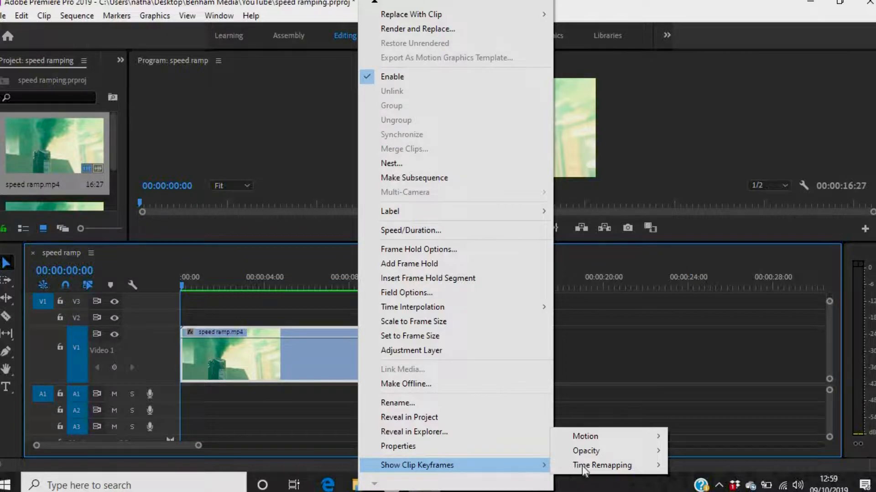
pyautogui.moveTo(600, 464)
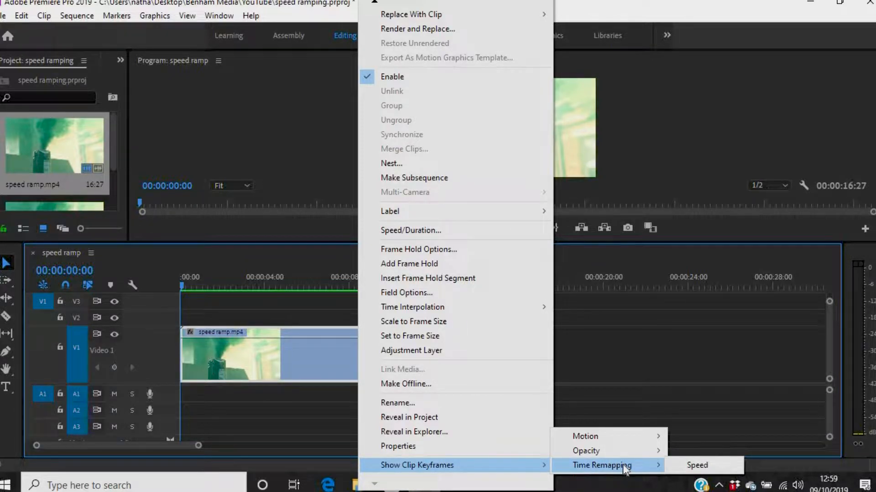
pyautogui.click(686, 464)
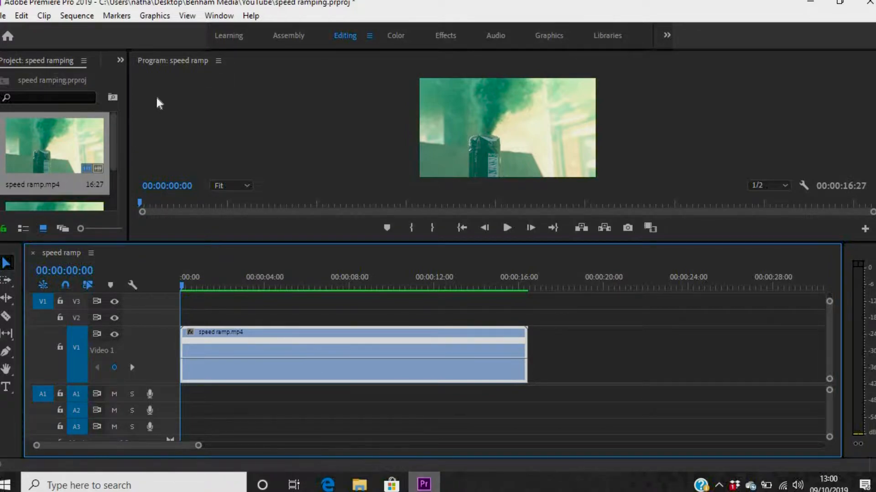
# Step: Show the clip's Effect Controls, widened enough to read the Time Remapping speed settings
pyautogui.click(121, 61)
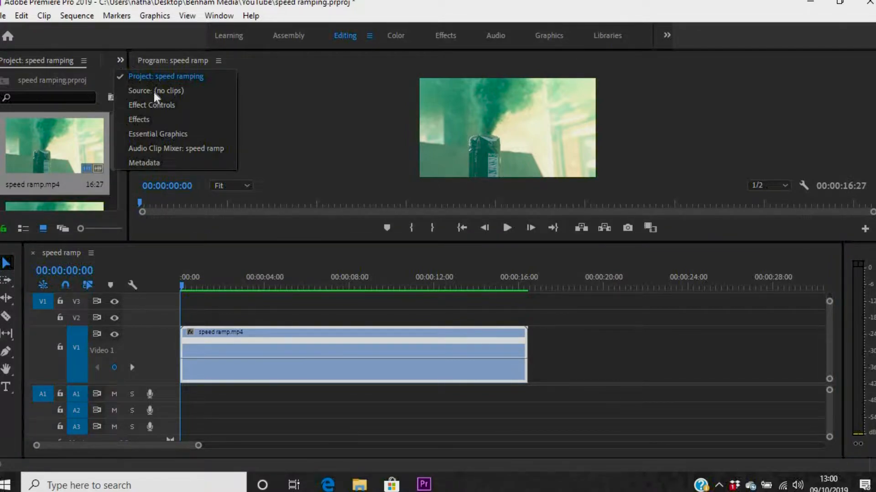
pyautogui.click(161, 110)
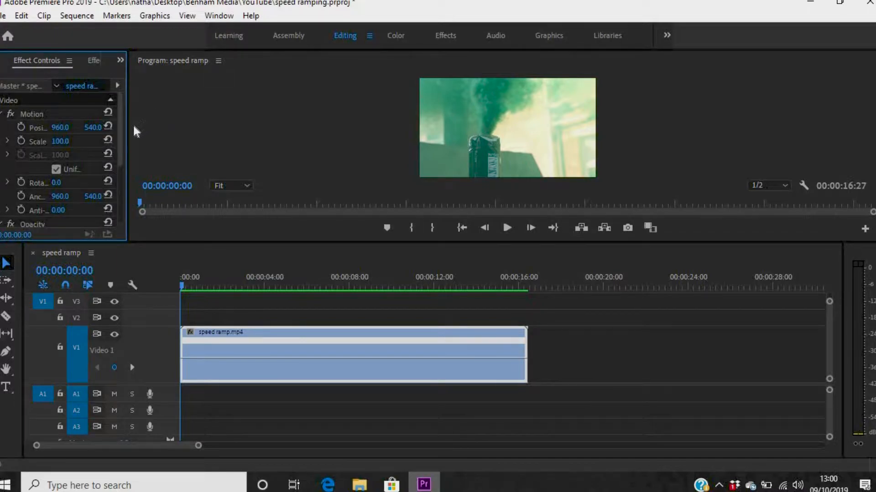
pyautogui.moveTo(133, 126); pyautogui.dragTo(265, 202)
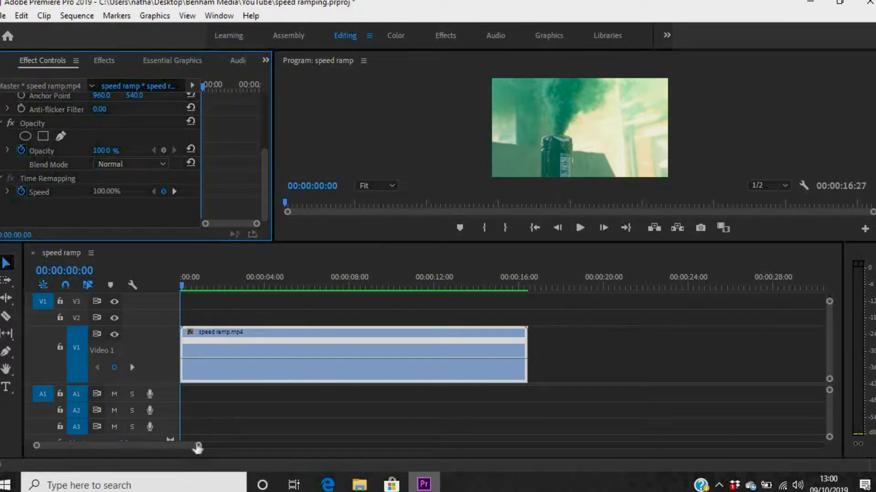
# Step: Add speed keyframes to the clip at 00:00:02:00 and 00:00:02:30
pyautogui.moveTo(198, 450); pyautogui.dragTo(109, 447)
pyautogui.moveTo(181, 286); pyautogui.dragTo(365, 287)
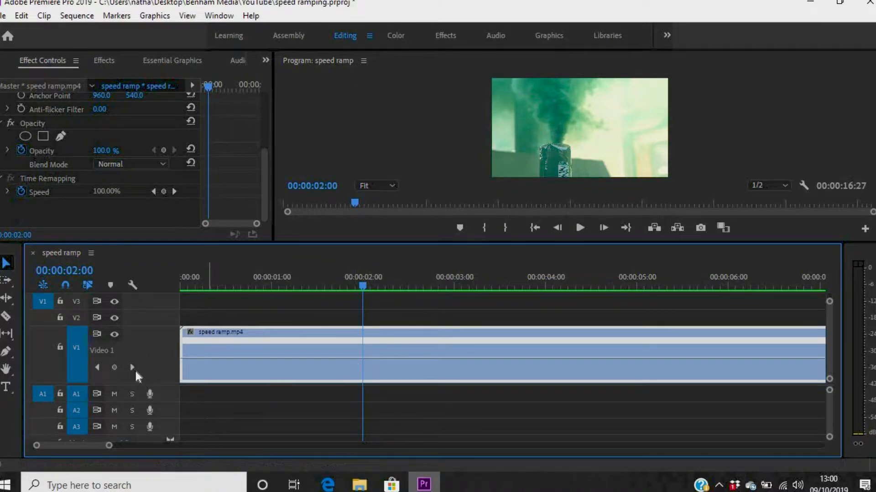
pyautogui.click(114, 368)
pyautogui.moveTo(363, 291); pyautogui.dragTo(409, 291)
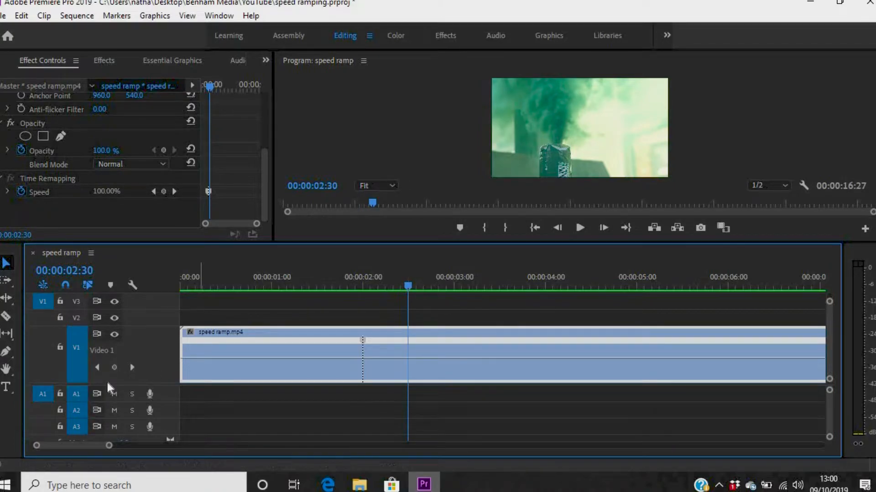
pyautogui.click(114, 368)
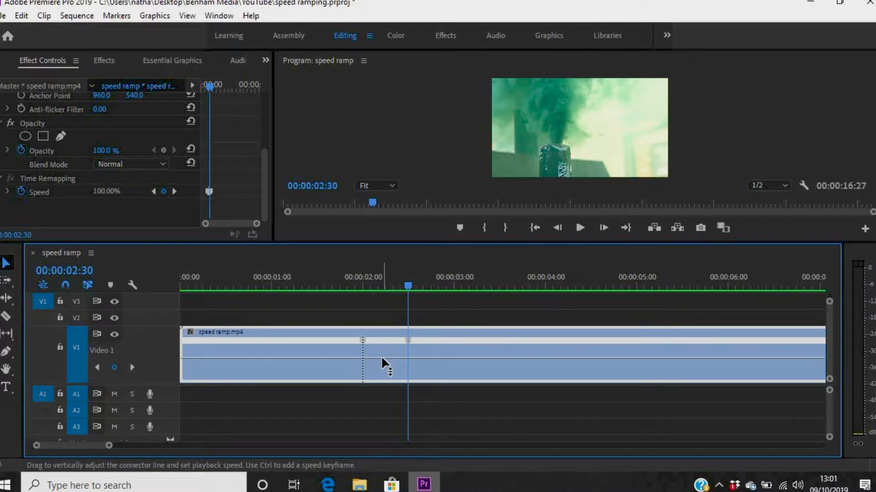
# Step: Lower the clip's speed between the two keyframes to 25% and scrub through the slowed section
pyautogui.moveTo(382, 356); pyautogui.dragTo(381, 393)
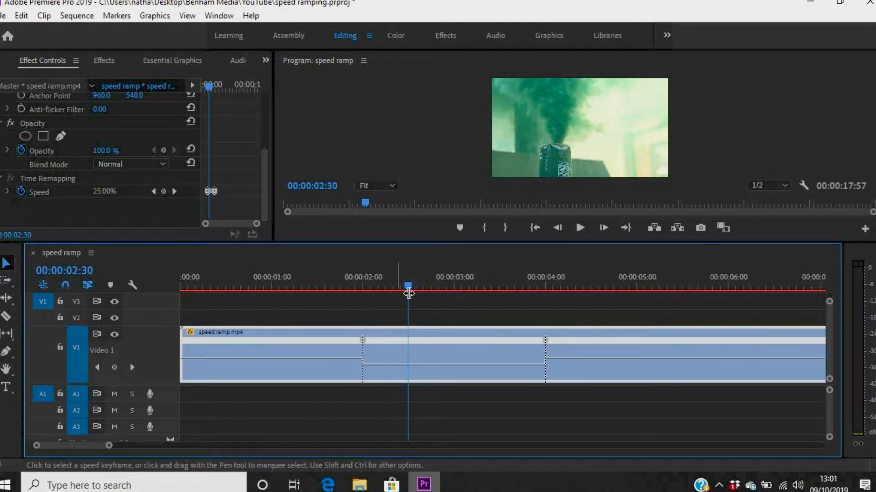
pyautogui.moveTo(409, 291); pyautogui.dragTo(367, 302)
pyautogui.moveTo(377, 297); pyautogui.dragTo(502, 289)
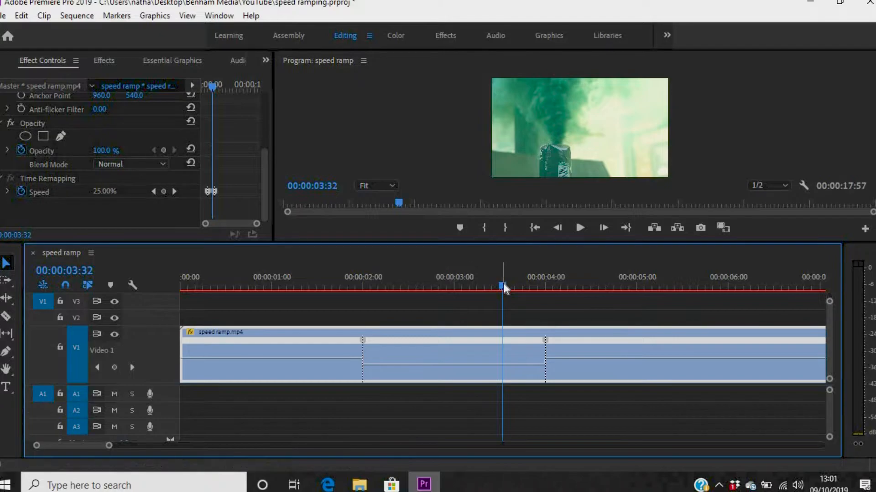
pyautogui.moveTo(443, 289); pyautogui.dragTo(364, 289)
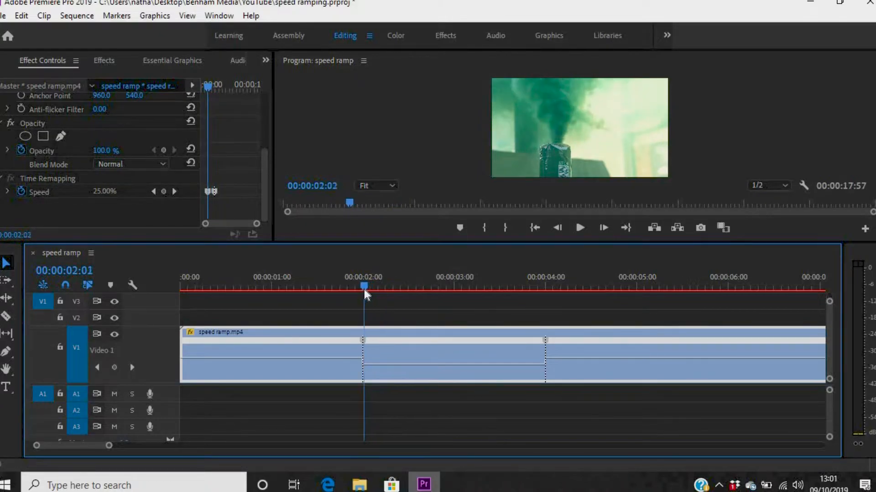
# Step: Split the speed keyframe at 00:00:02:00 into a gradual slow-down ending at about 00:00:02:03
pyautogui.moveTo(108, 450); pyautogui.dragTo(65, 449)
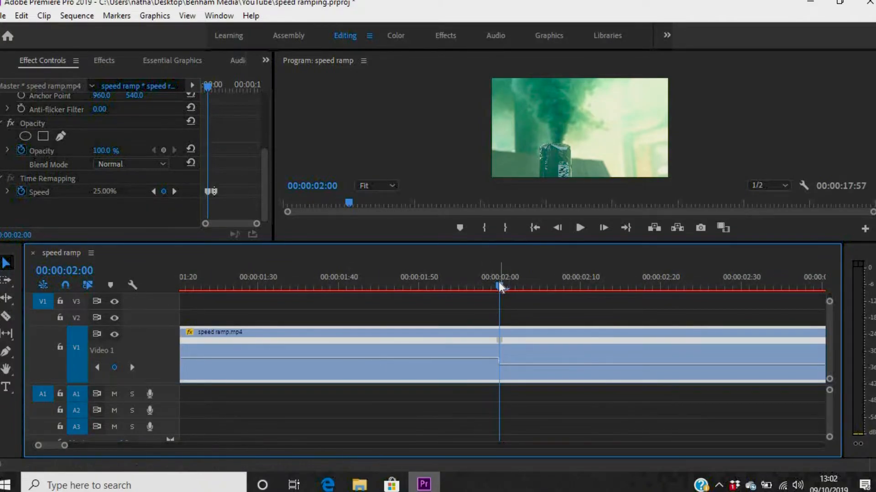
pyautogui.moveTo(481, 286); pyautogui.dragTo(475, 286)
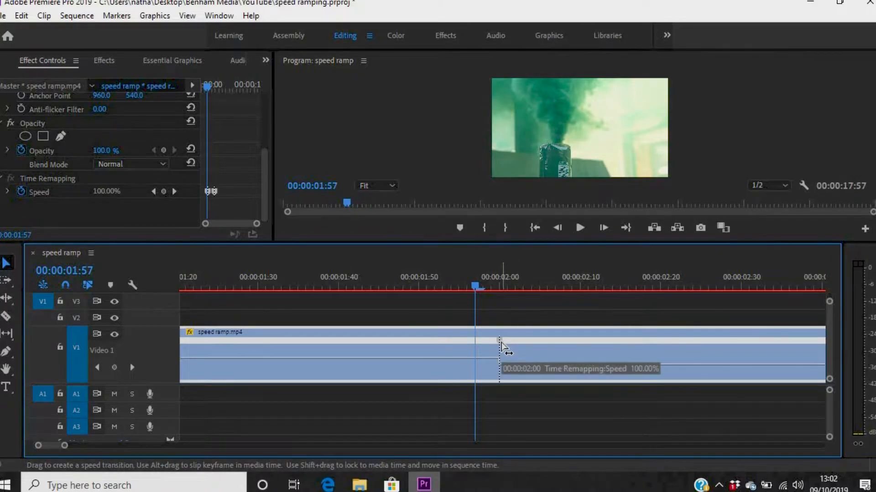
pyautogui.moveTo(500, 347); pyautogui.dragTo(531, 342)
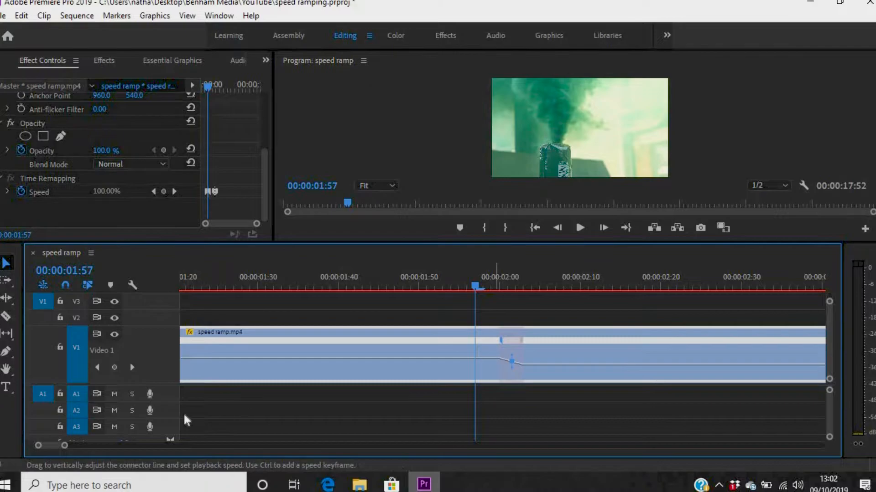
# Step: Split the second speed keyframe near 00:00:03:55 into a gradual speed-up from 25% back to 100%
pyautogui.moveTo(64, 447); pyautogui.dragTo(104, 446)
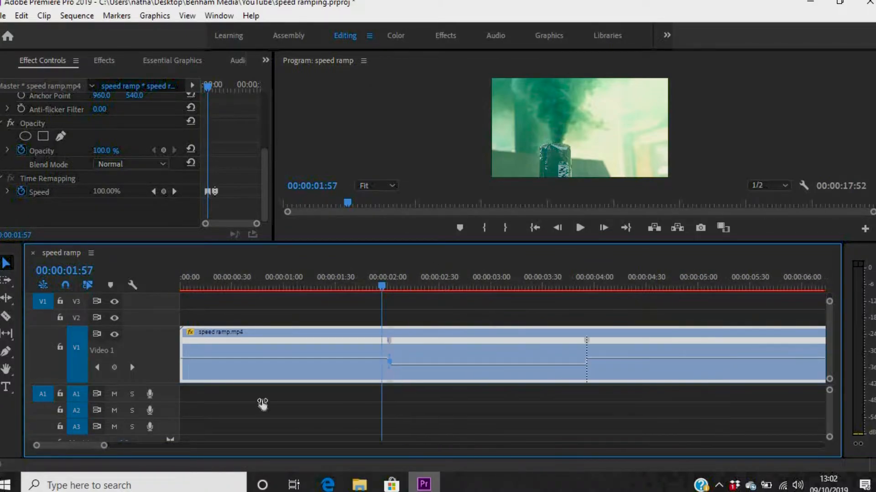
pyautogui.click(579, 286)
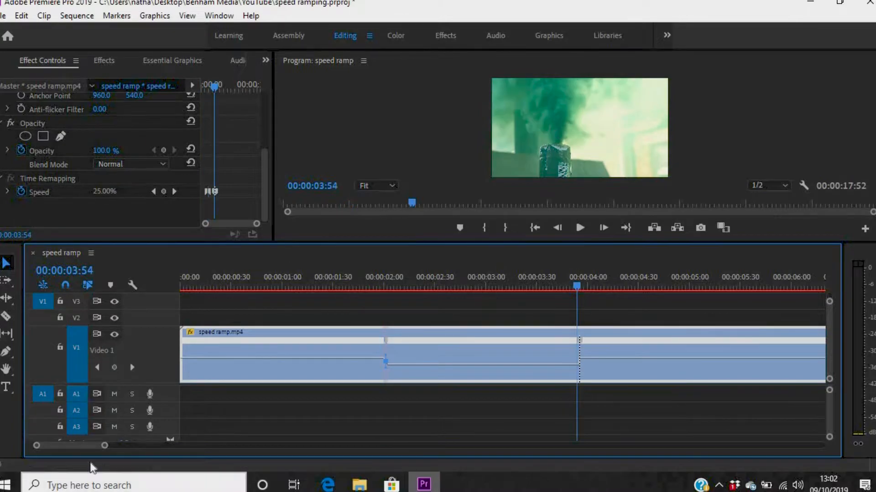
pyautogui.moveTo(104, 449); pyautogui.dragTo(64, 453)
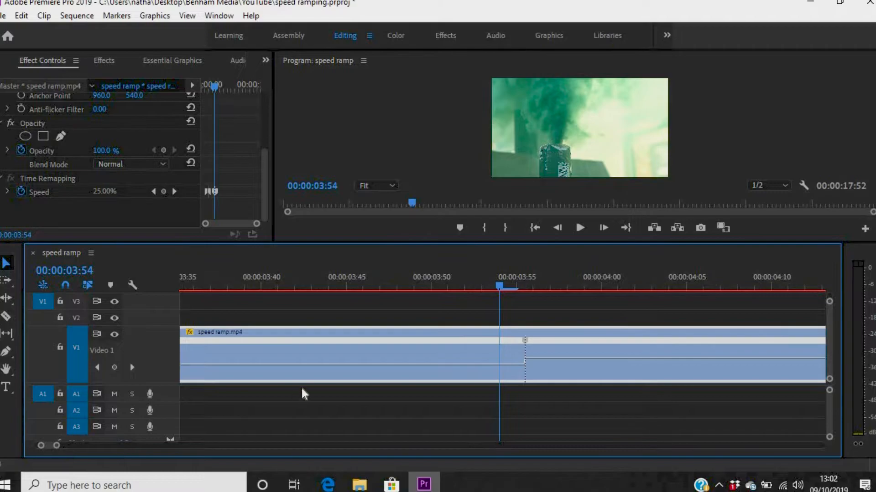
pyautogui.click(524, 341)
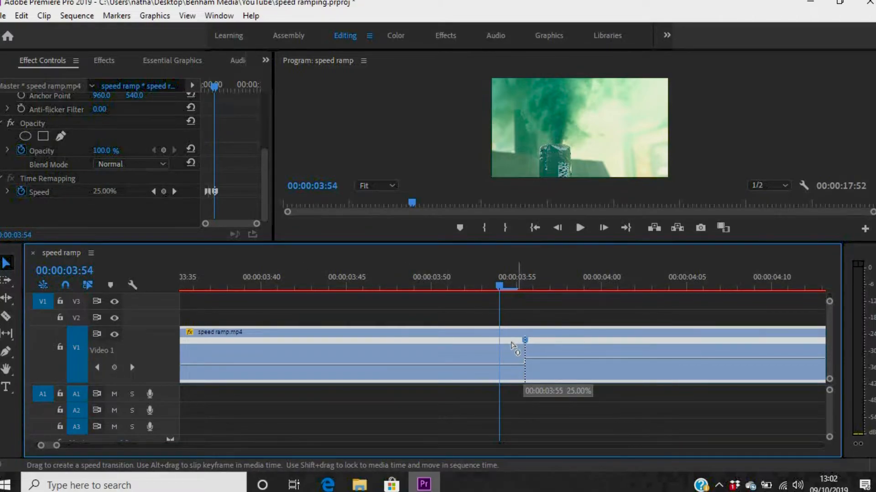
pyautogui.moveTo(502, 345); pyautogui.dragTo(451, 346)
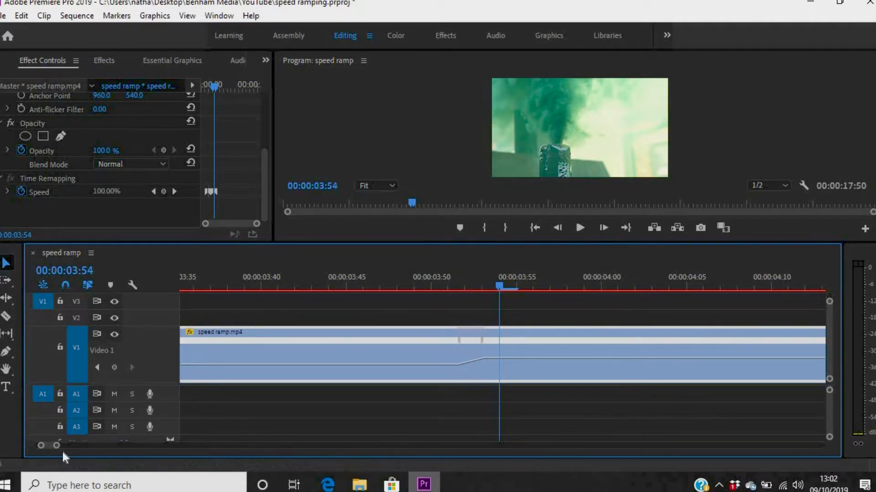
# Step: Adjust the first speed transition to start at about 00:00:01:58 and end at about 00:00:02:02
pyautogui.moveTo(56, 449); pyautogui.dragTo(91, 455)
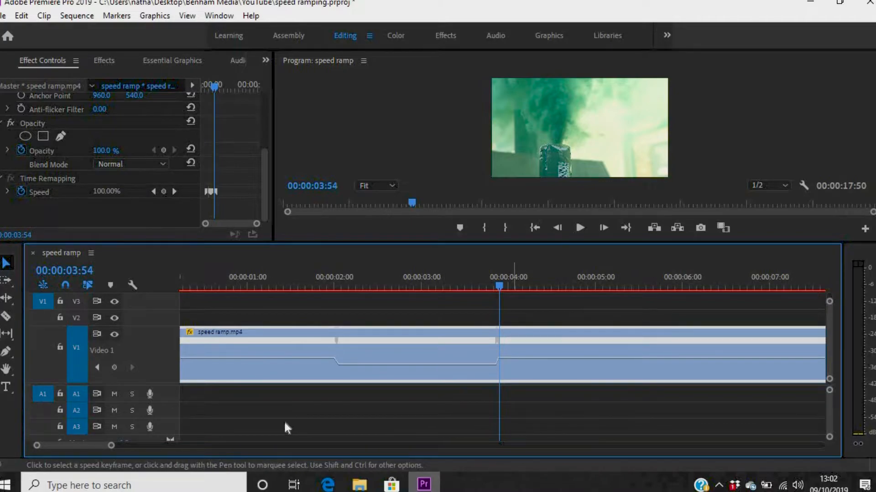
pyautogui.moveTo(499, 285); pyautogui.dragTo(328, 284)
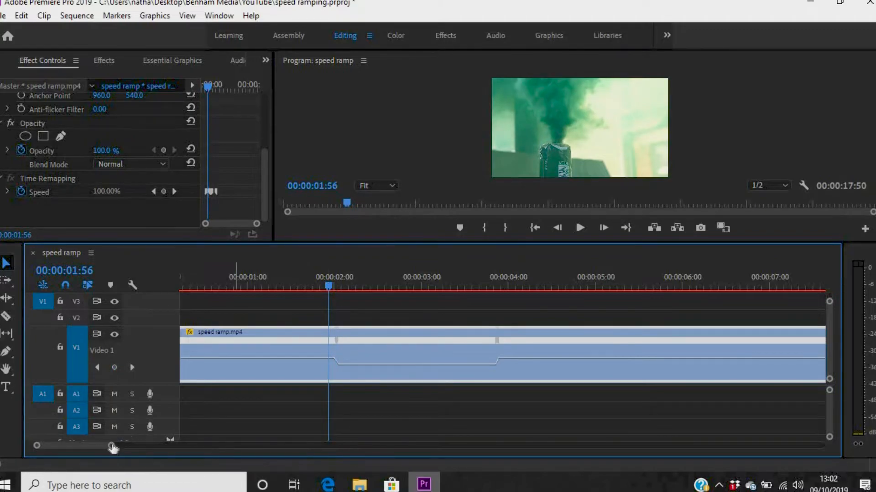
pyautogui.moveTo(111, 447); pyautogui.dragTo(72, 448)
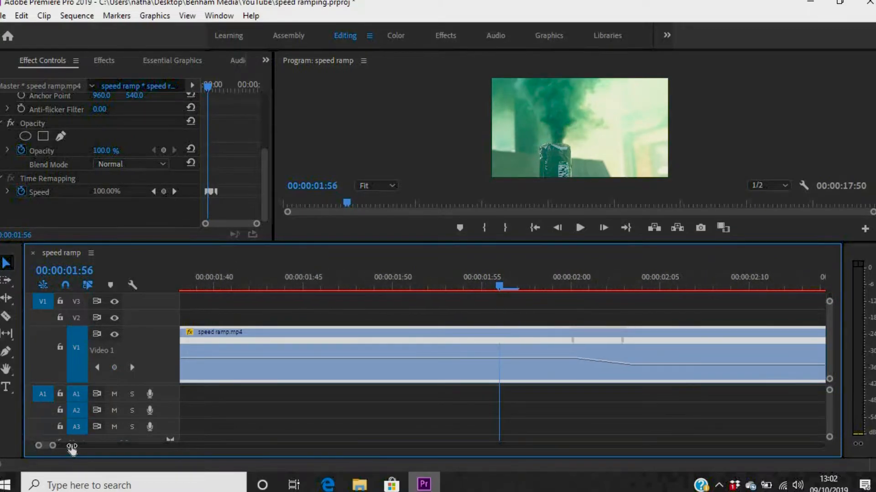
pyautogui.click(572, 342)
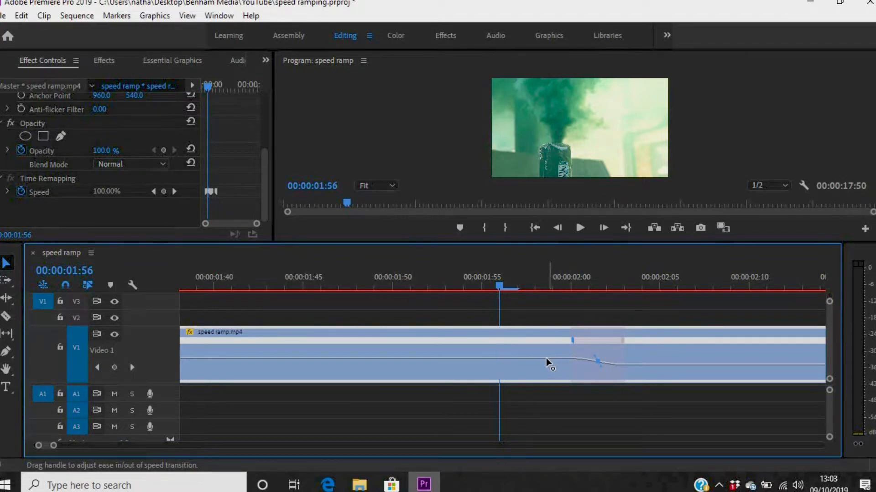
pyautogui.moveTo(573, 342); pyautogui.dragTo(546, 348)
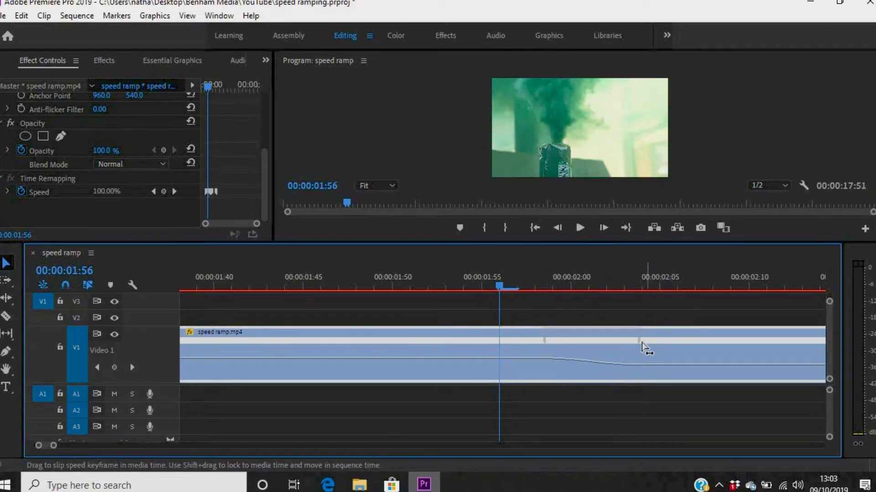
pyautogui.moveTo(639, 343); pyautogui.dragTo(606, 347)
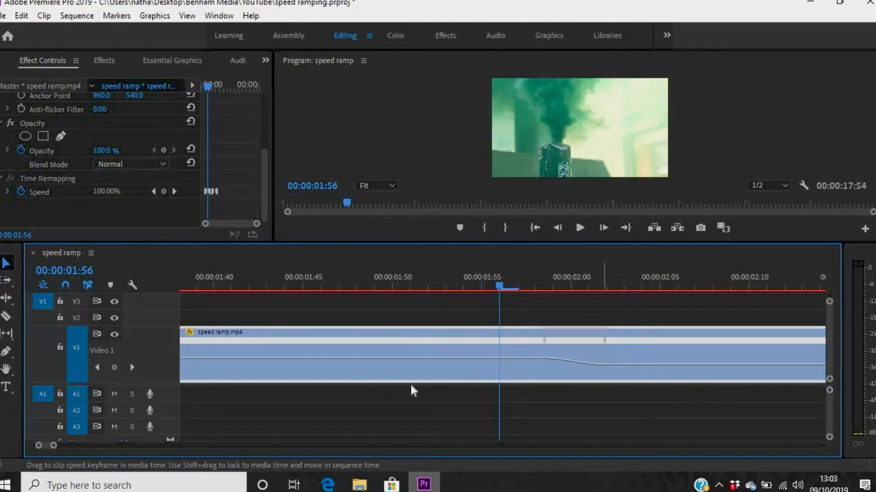
# Step: Adjust the second speed transition to start at about 00:00:03:53 and end at about 00:00:03:57, and select its keyframe
pyautogui.moveTo(54, 449); pyautogui.dragTo(128, 445)
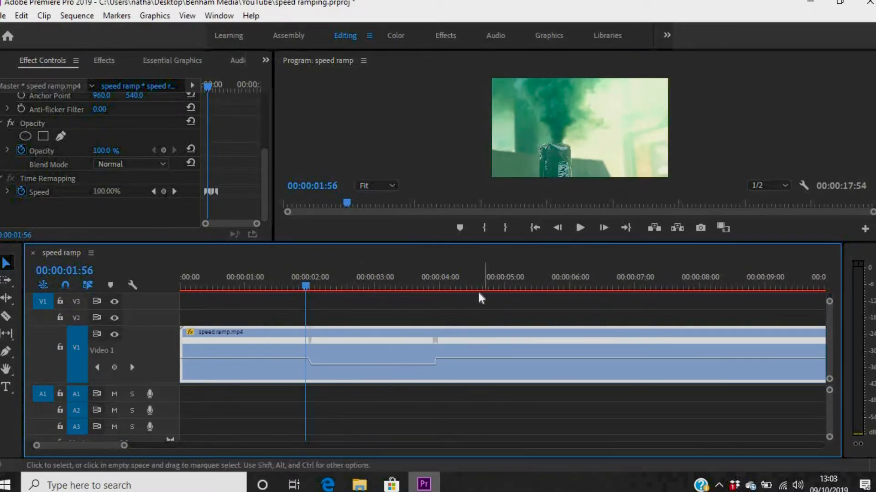
pyautogui.click(434, 300)
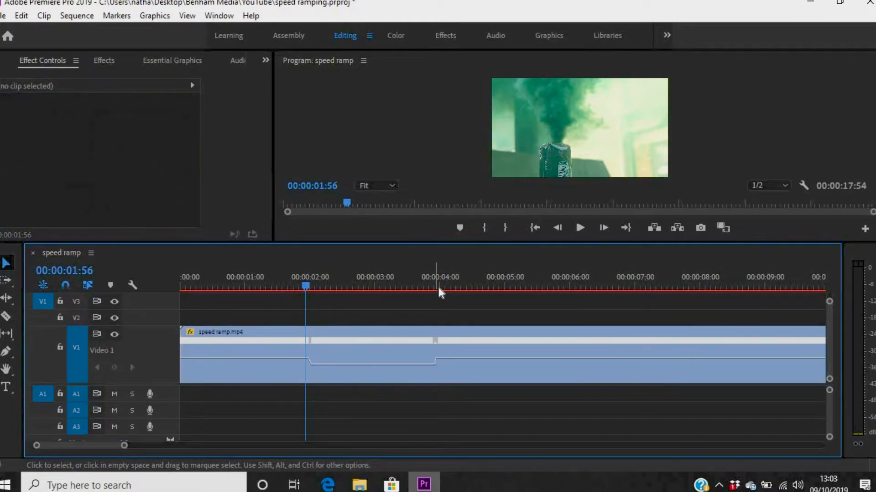
pyautogui.click(436, 286)
pyautogui.click(428, 352)
pyautogui.moveTo(124, 445); pyautogui.dragTo(74, 446)
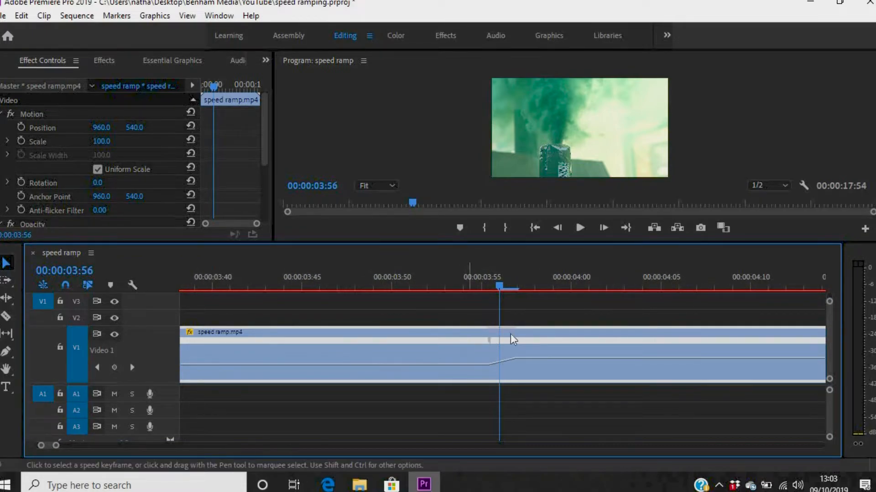
pyautogui.moveTo(489, 341); pyautogui.dragTo(516, 345)
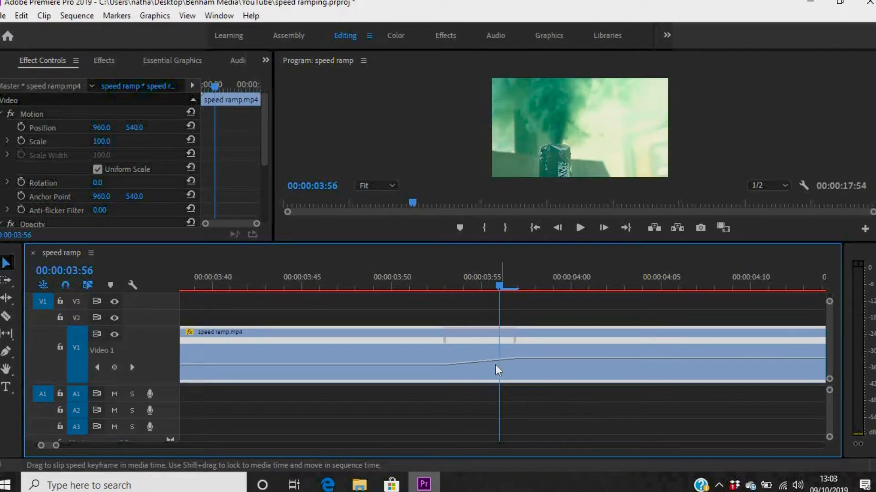
pyautogui.click(516, 345)
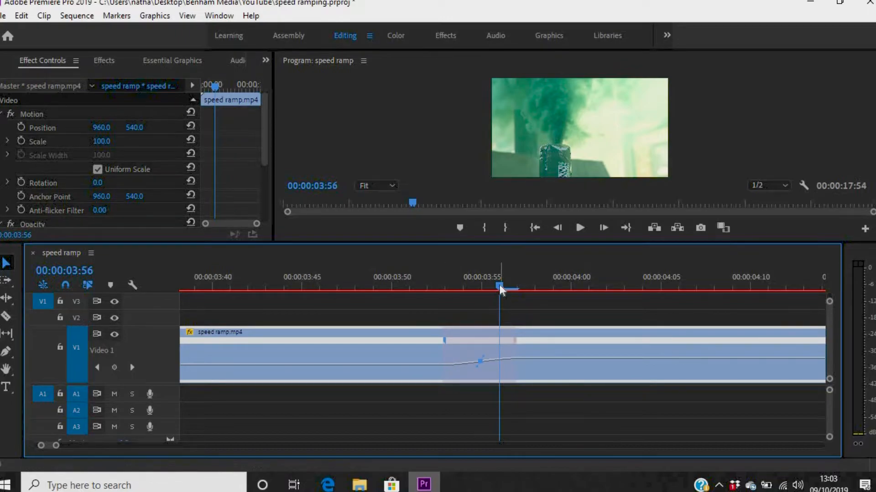
# Step: Render the sequence preview of the speed-ramped clip
pyautogui.moveTo(476, 285); pyautogui.dragTo(396, 305)
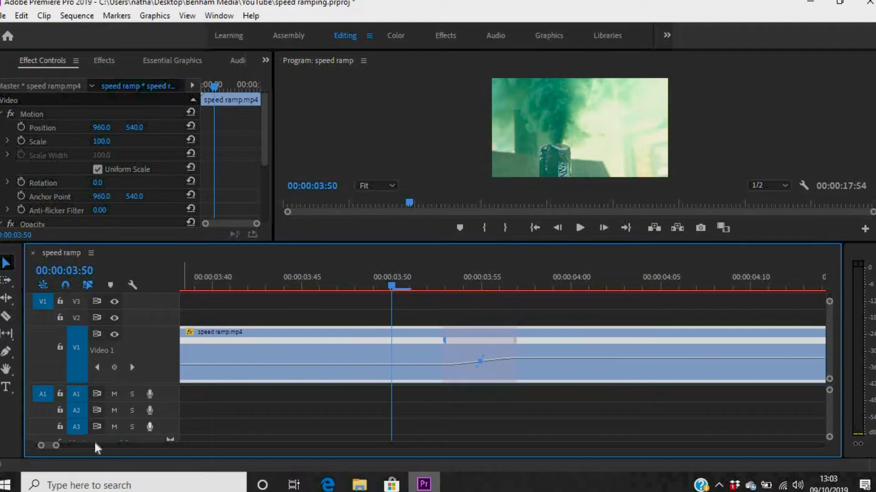
pyautogui.moveTo(55, 449); pyautogui.dragTo(94, 446)
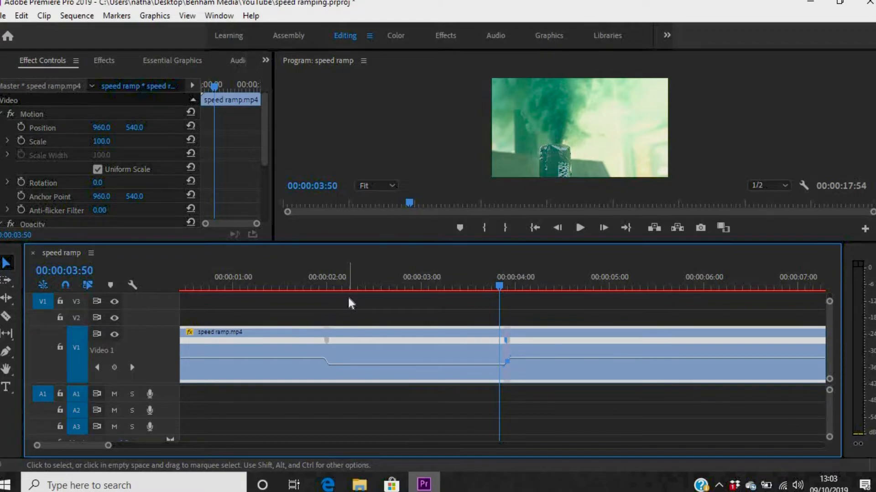
pyautogui.press('Return')
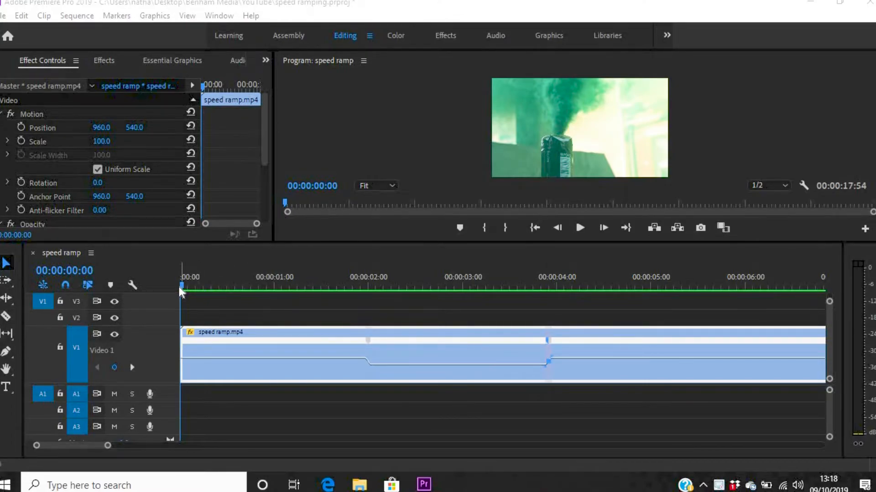
# Step: Play the rendered sequence from near its start through both speed transitions, and scrub back to 00:00:01:25
pyautogui.moveTo(182, 283); pyautogui.dragTo(192, 284)
pyautogui.press('space')
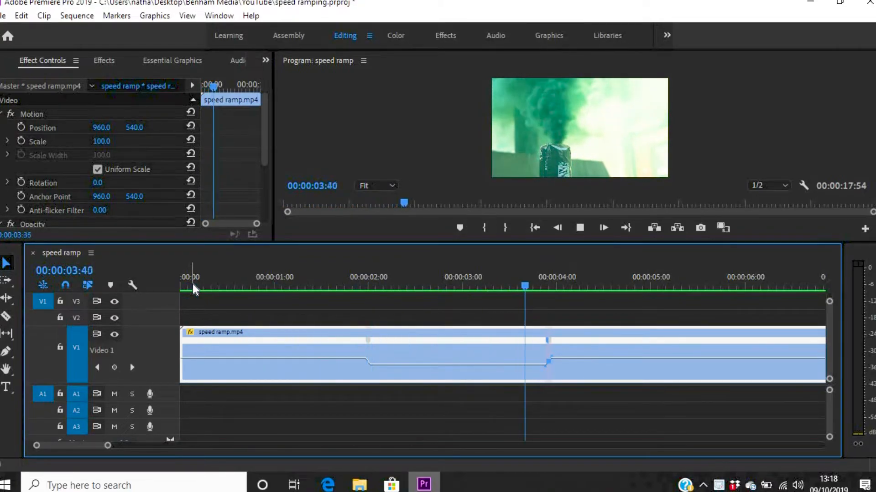
pyautogui.press('space')
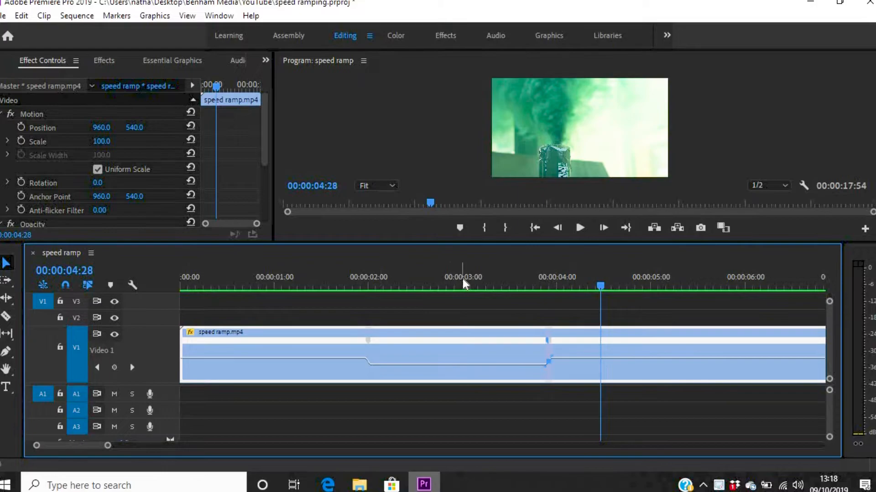
pyautogui.moveTo(598, 285); pyautogui.dragTo(313, 322)
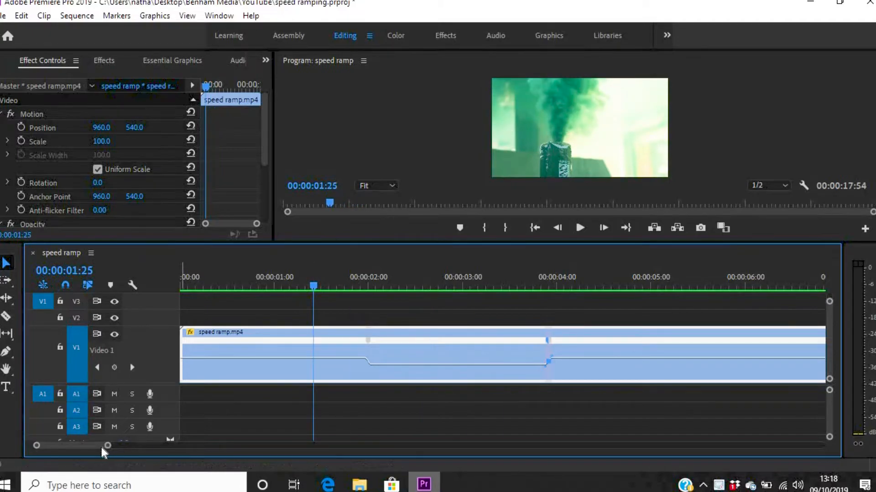
# Step: Lengthen the second speed transition so the speed-up runs from about 00:00:04:08 to about 00:00:04:23
pyautogui.moveTo(107, 447); pyautogui.dragTo(82, 447)
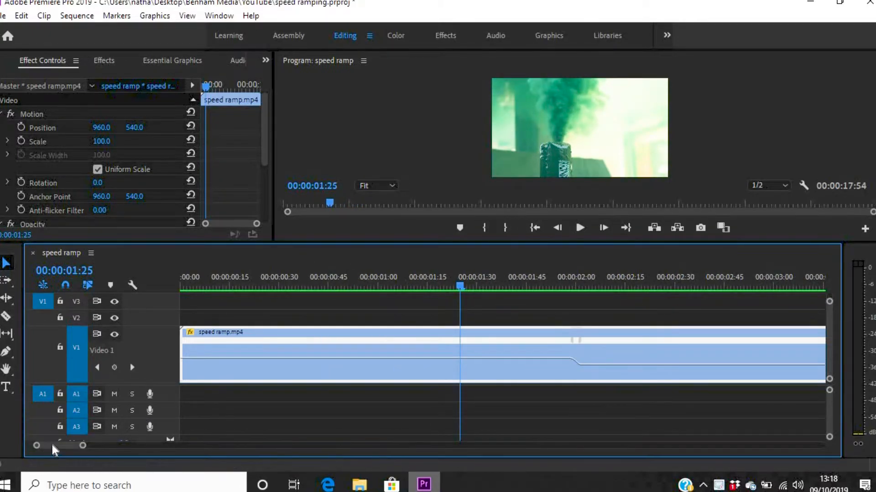
pyautogui.moveTo(53, 445); pyautogui.dragTo(55, 445)
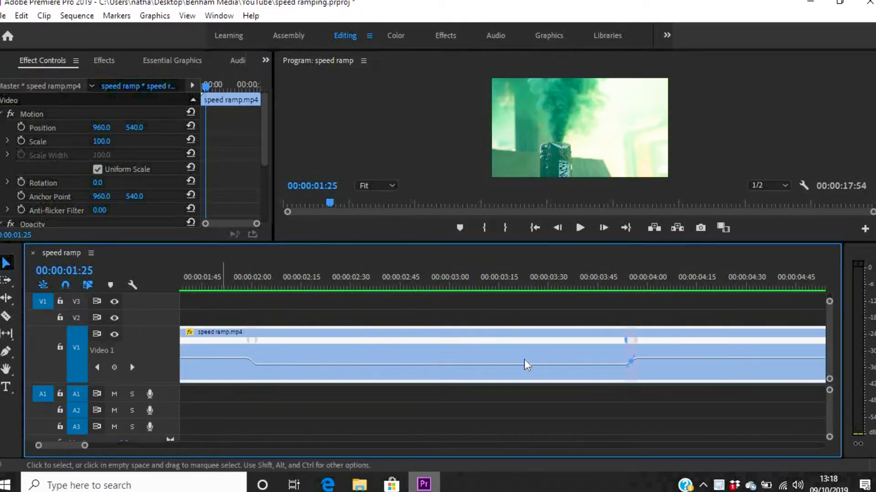
pyautogui.moveTo(637, 341); pyautogui.dragTo(696, 348)
pyautogui.moveTo(625, 341); pyautogui.dragTo(625, 340)
pyautogui.moveTo(638, 343); pyautogui.dragTo(678, 343)
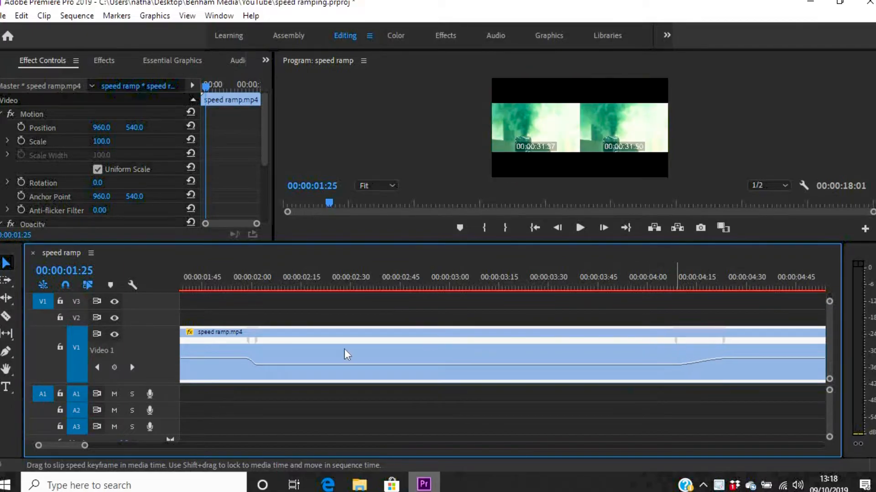
# Step: Widen the first speed transition to run from about 00:00:01:56 to about 00:00:02:09, and scrub through the slow-down
pyautogui.moveTo(261, 347); pyautogui.dragTo(240, 347)
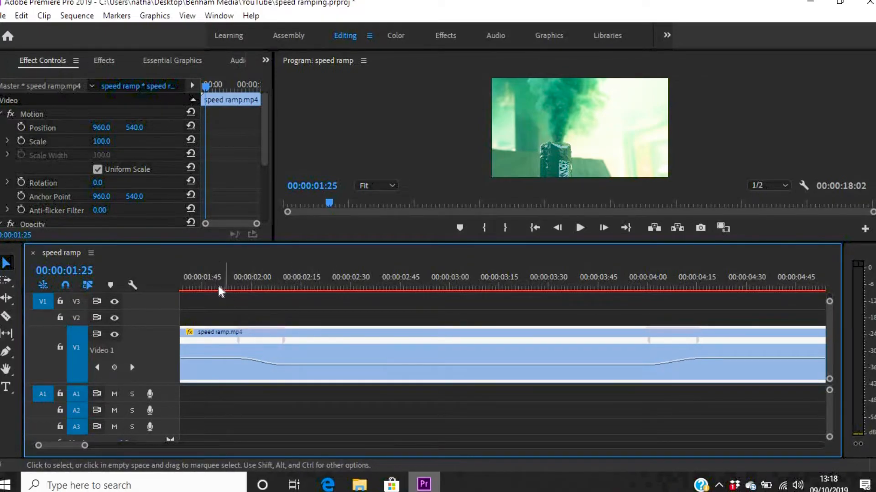
pyautogui.moveTo(215, 288); pyautogui.dragTo(326, 309)
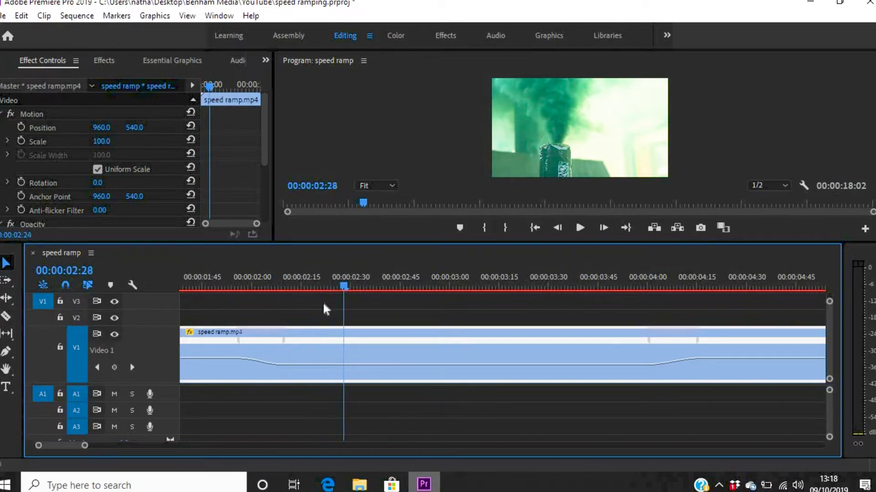